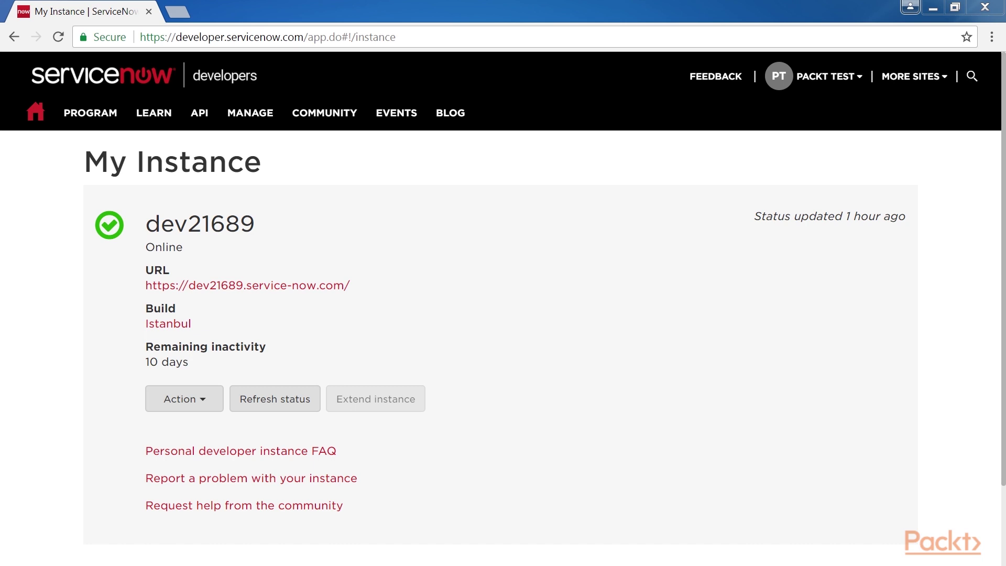
Activate the Cloud Management - Amazon Web Services plugin on the instance without demo data.
click(211, 416)
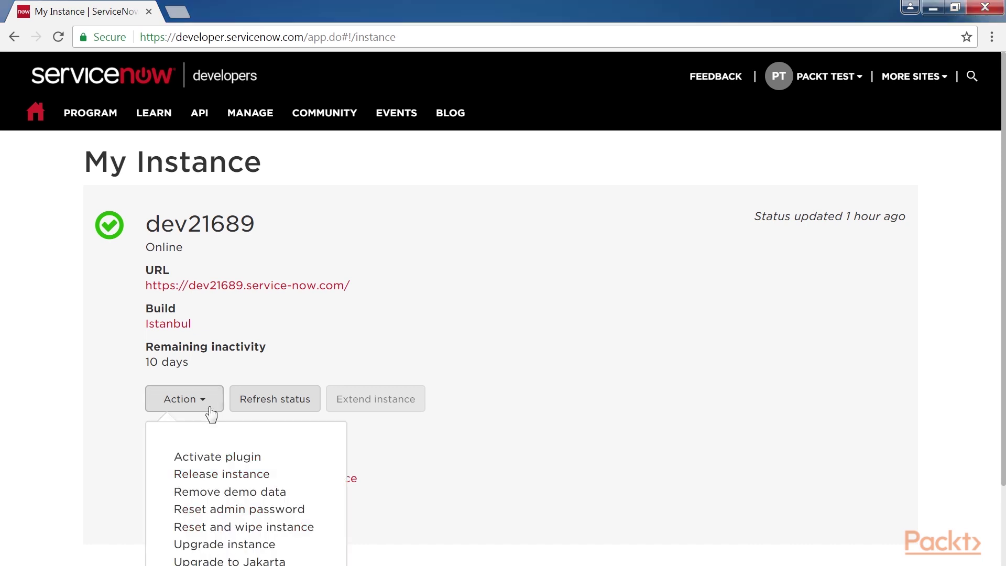
click(202, 459)
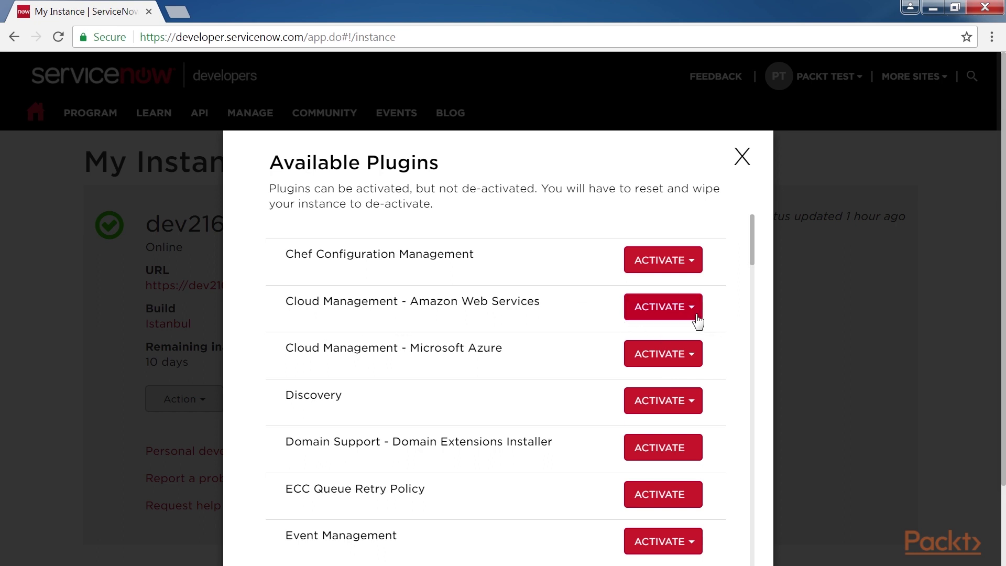
click(677, 317)
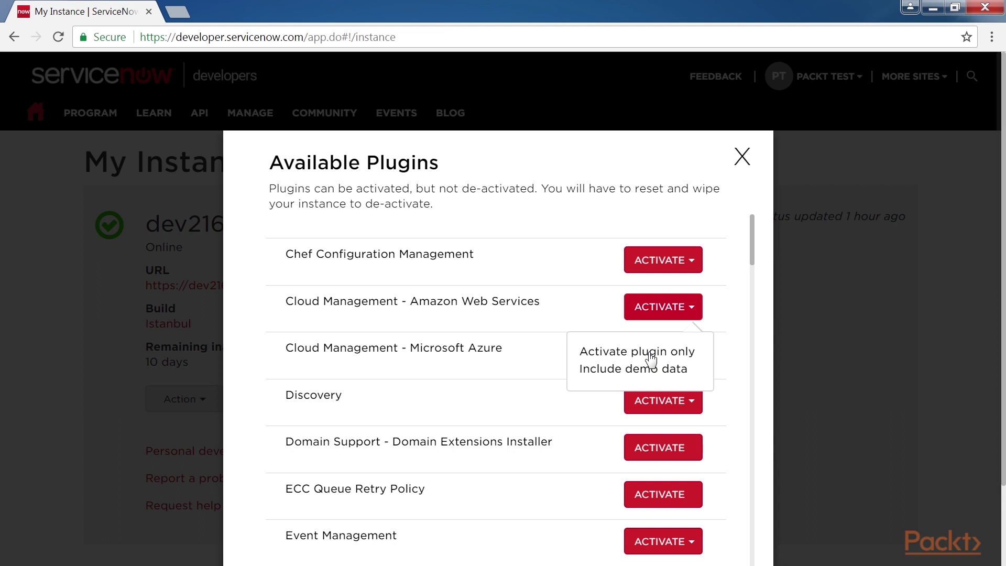
click(650, 354)
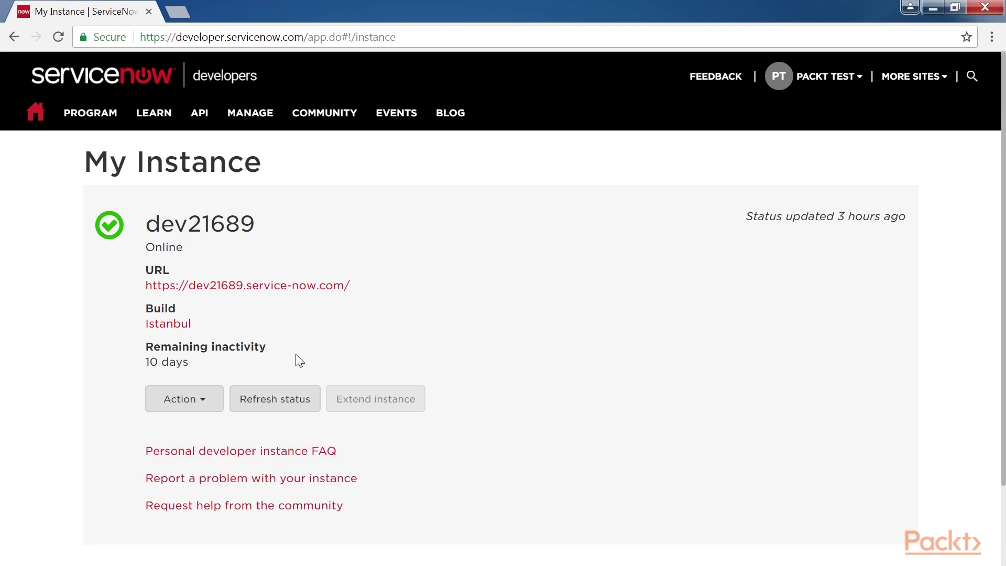
Browse the Available Plugins list down to the Orchestration plugins and close it.
click(201, 407)
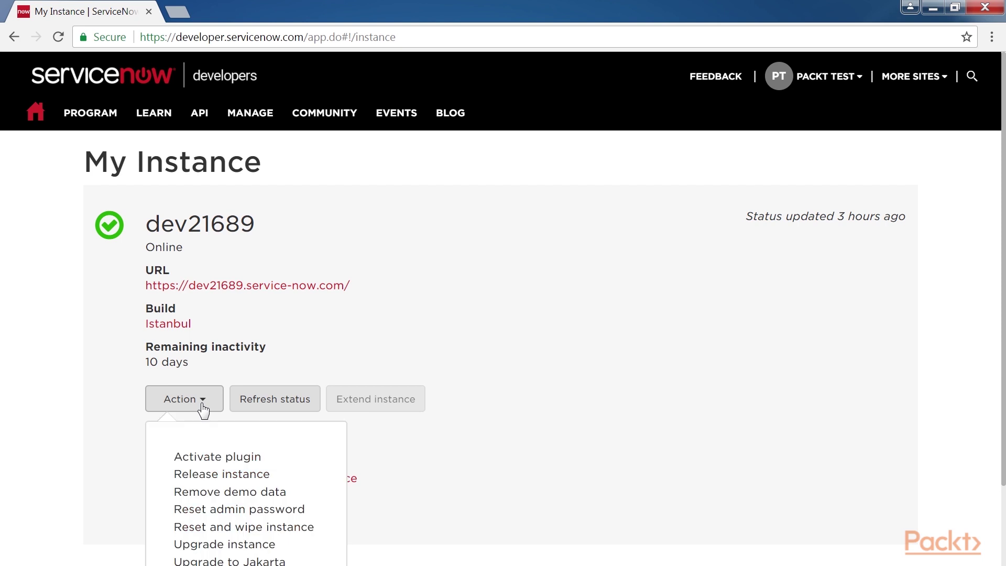
click(209, 460)
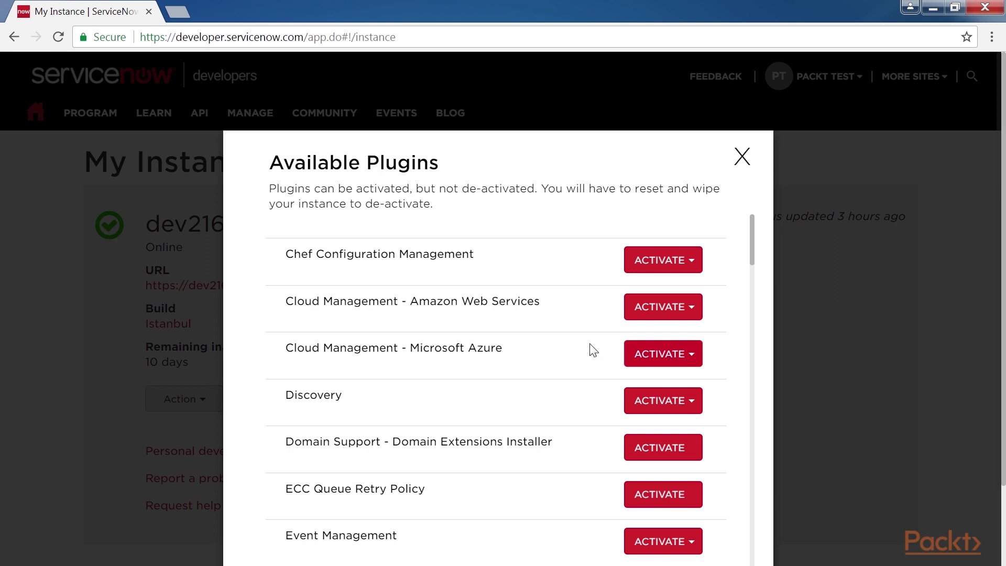
scroll(591, 348, down, 1)
scroll(574, 385, down, 5)
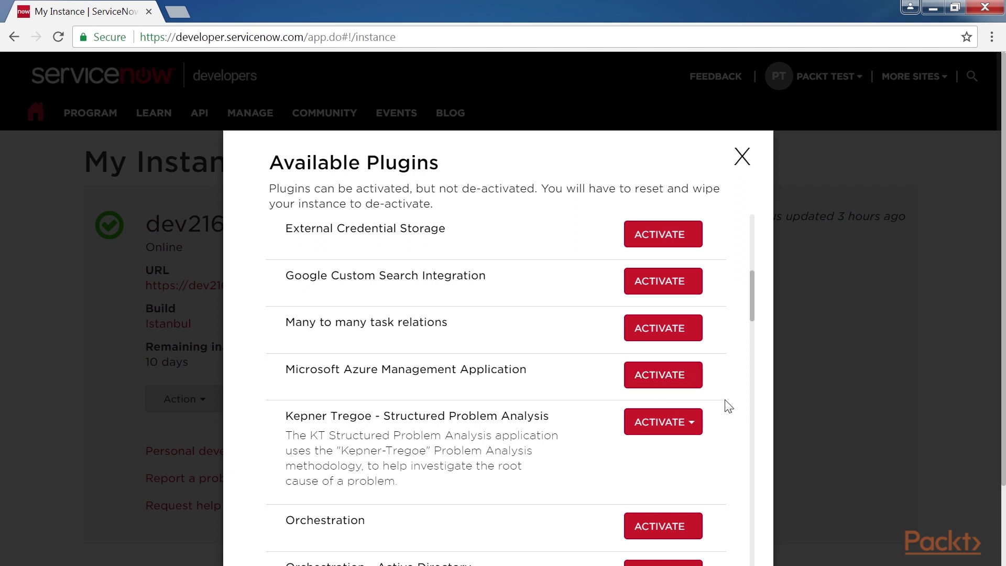
scroll(728, 406, down, 1)
scroll(727, 406, down, 1)
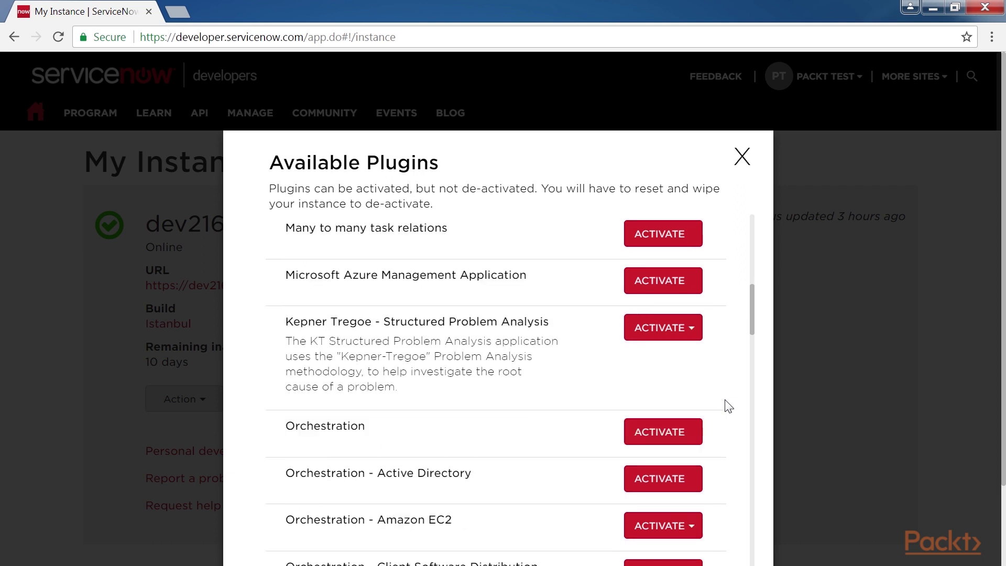
scroll(727, 405, down, 5)
scroll(727, 407, down, 1)
scroll(728, 406, down, 2)
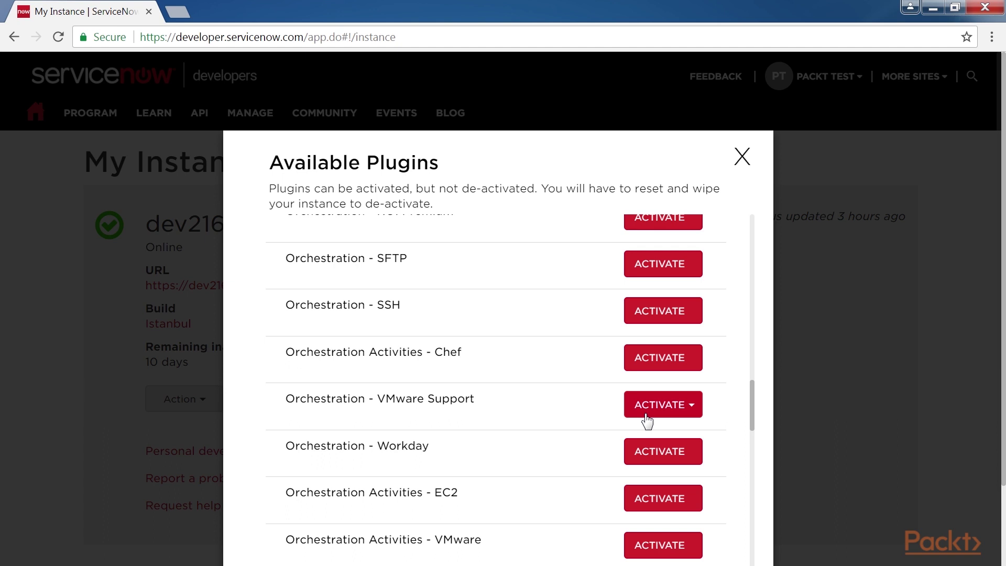
scroll(724, 446, down, 1)
scroll(721, 454, down, 1)
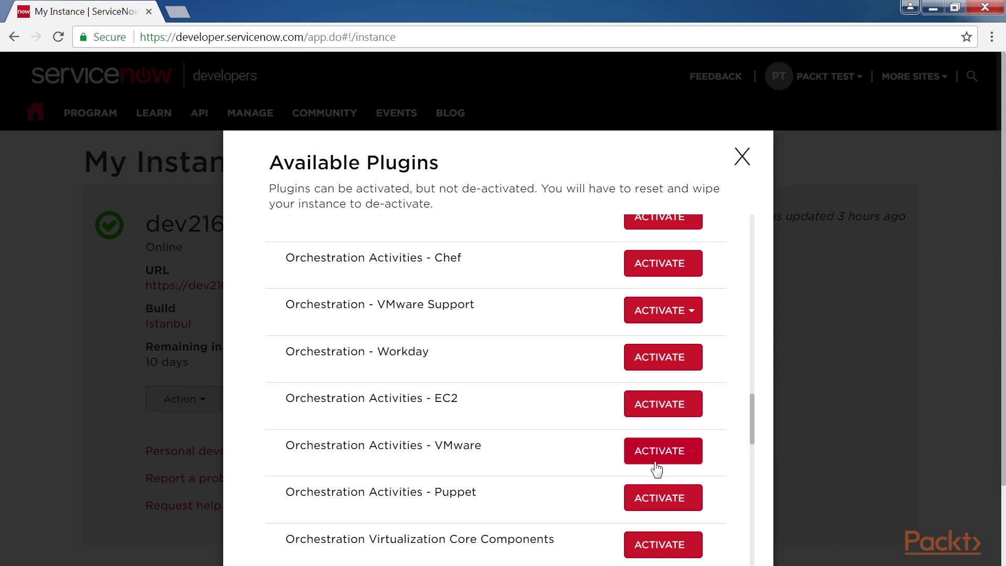
click(745, 162)
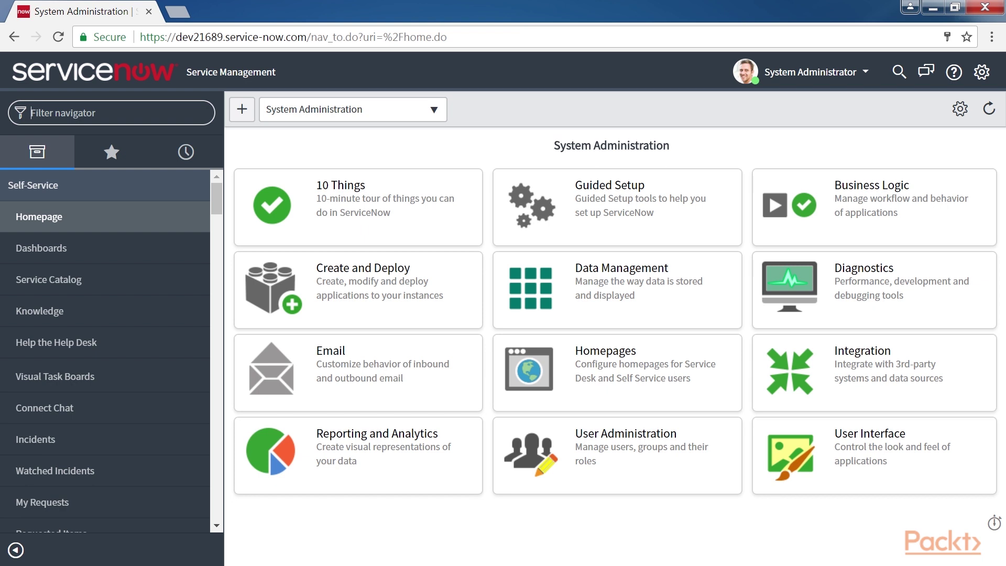
text(cloud)
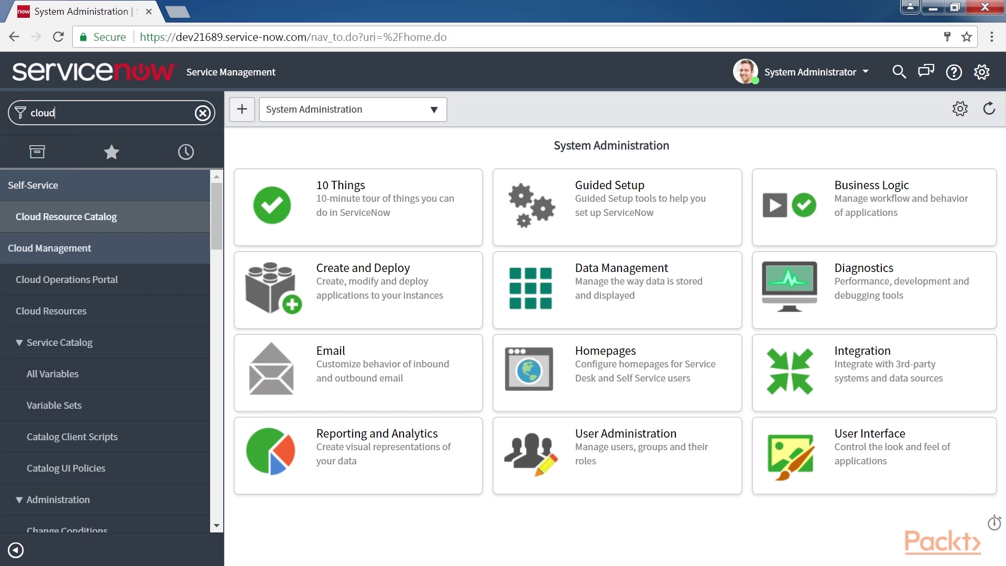
mouse_move(67, 281)
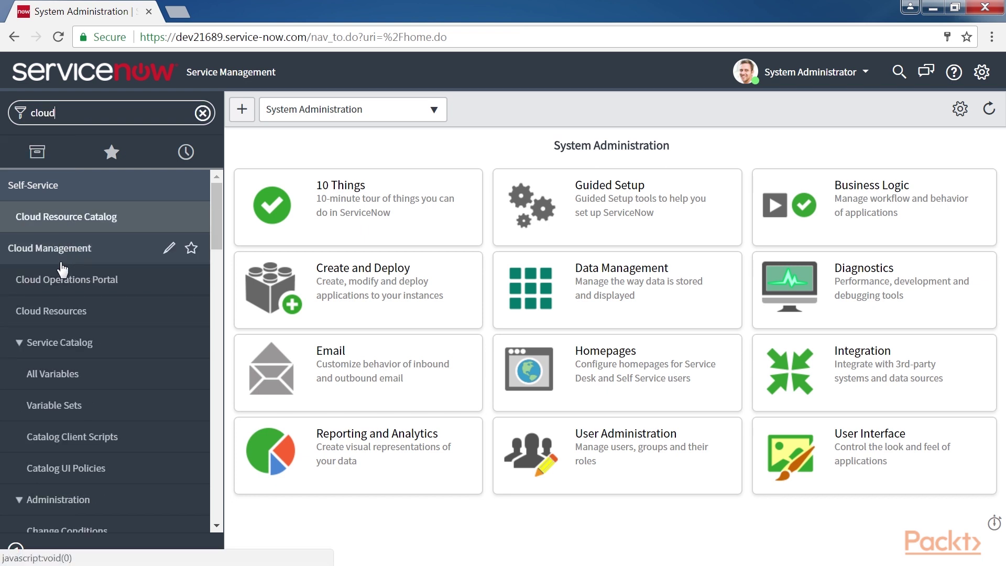
Show the Cloud Operations Portal dashboard under Cloud Management from the filtered navigator.
click(60, 289)
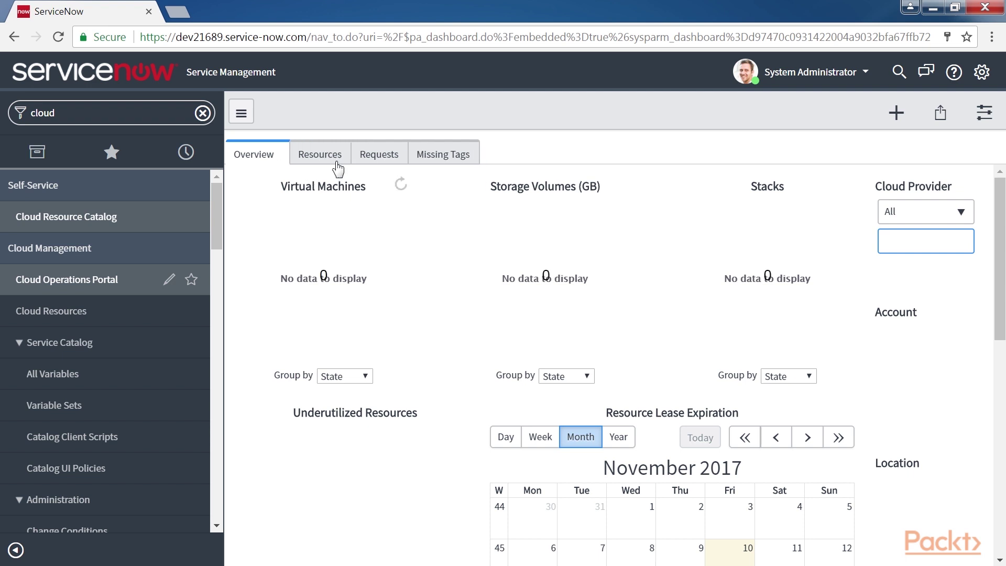
Show the Amazon resource counts (EC2, Stacks, EBS) on the dashboard's Resources view.
click(338, 161)
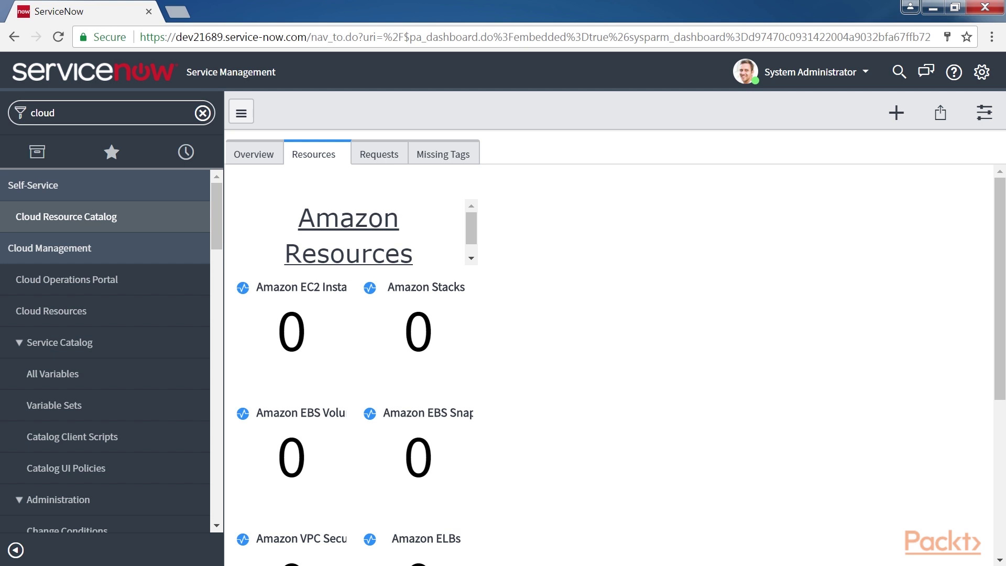
Check the Requests charts, then the Resources with Missing Tags table totalling 0.
click(394, 165)
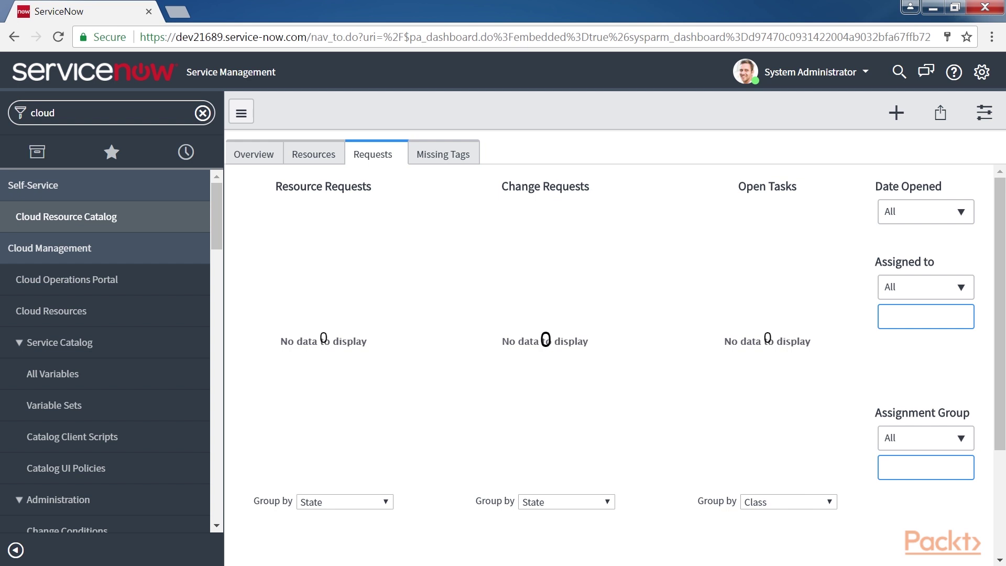
click(448, 164)
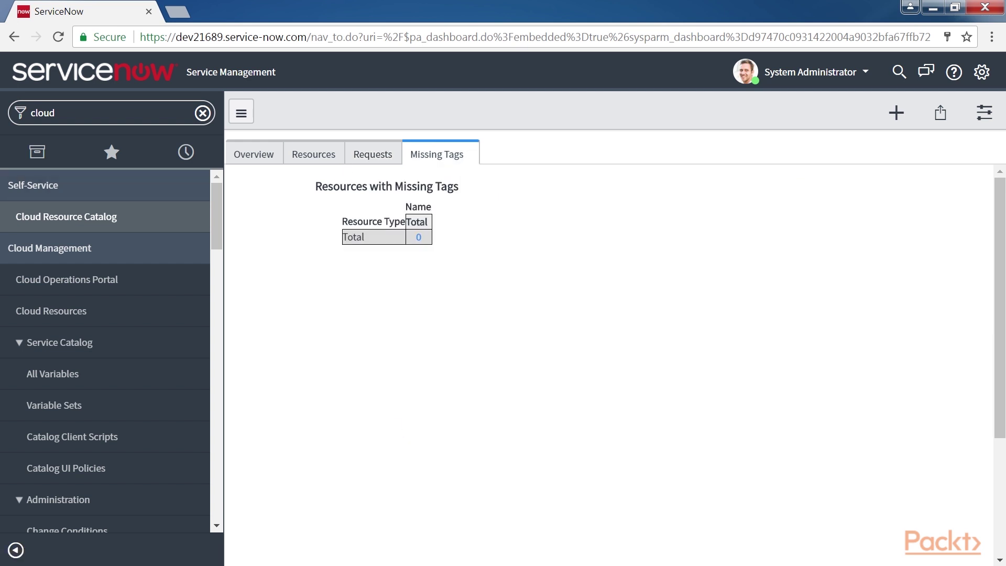